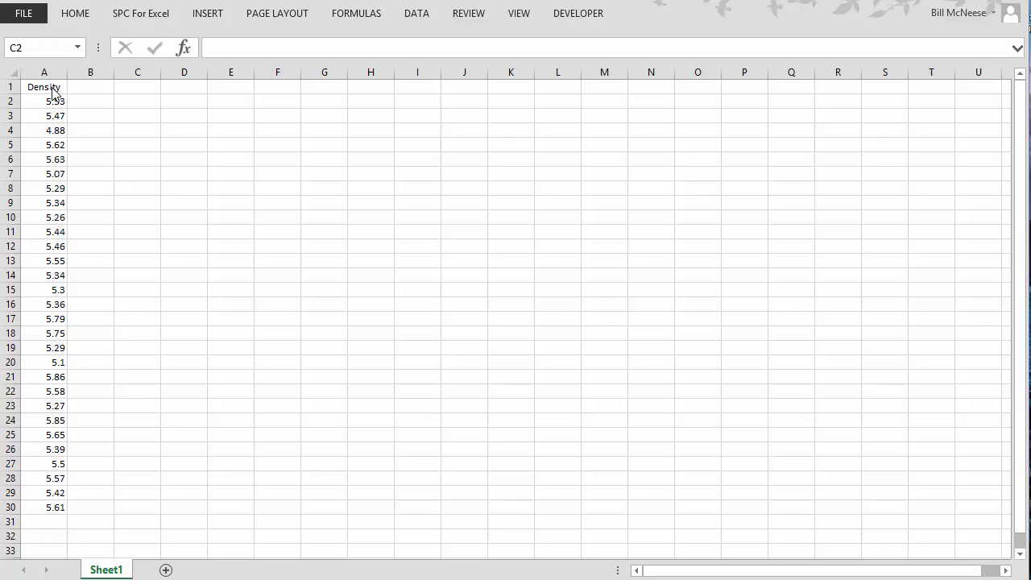
Select the Density heading and values in A1:A30 and open the SPC for Excel Sample Tests dialog
click(52, 87)
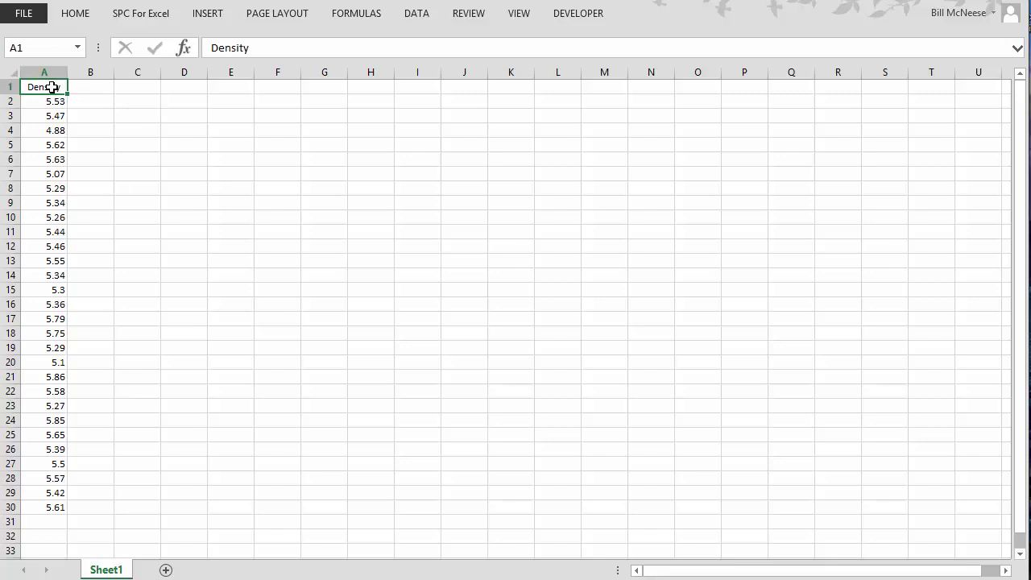
drag(52, 87, 49, 507)
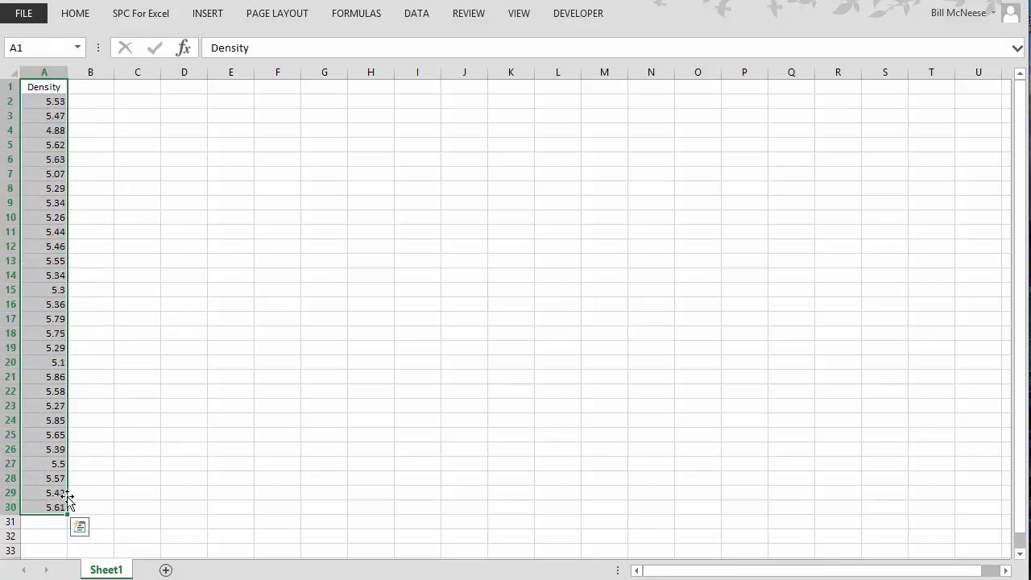
click(137, 16)
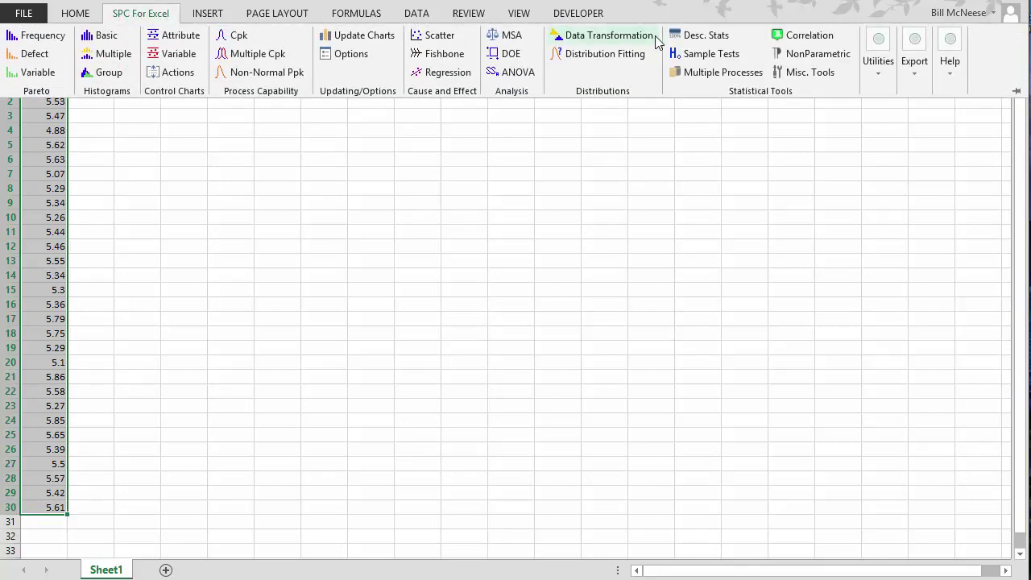
click(707, 57)
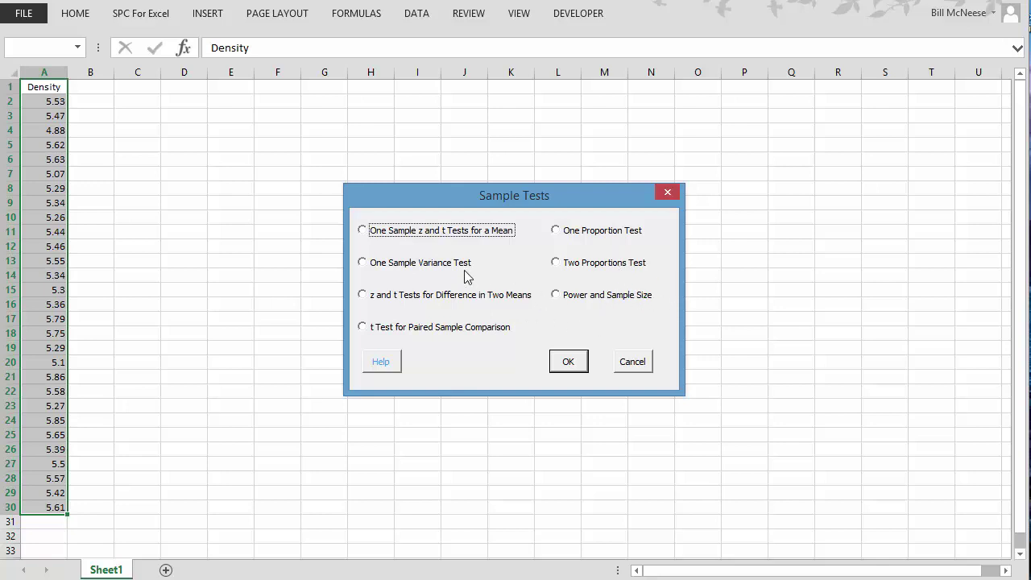
Run the one-sample t test on Density with Include Hypothesis Test and hypothesized mean 5.3
click(571, 364)
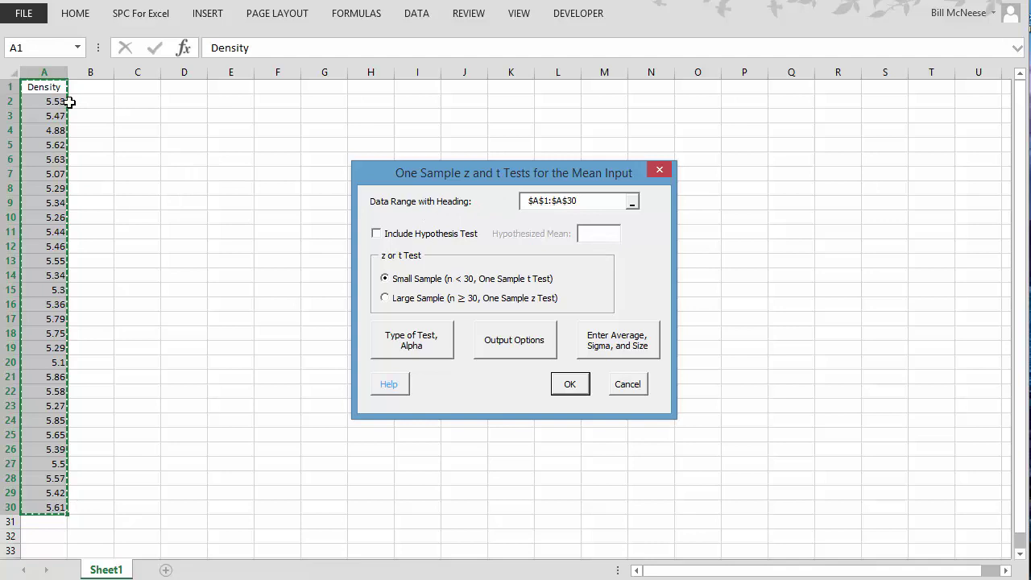
click(387, 234)
click(580, 235)
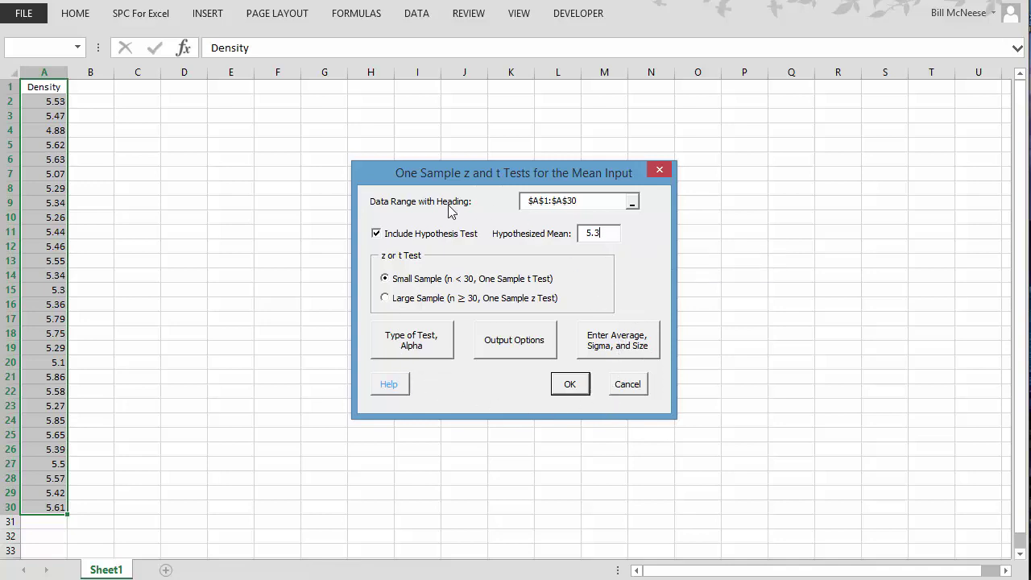
click(569, 387)
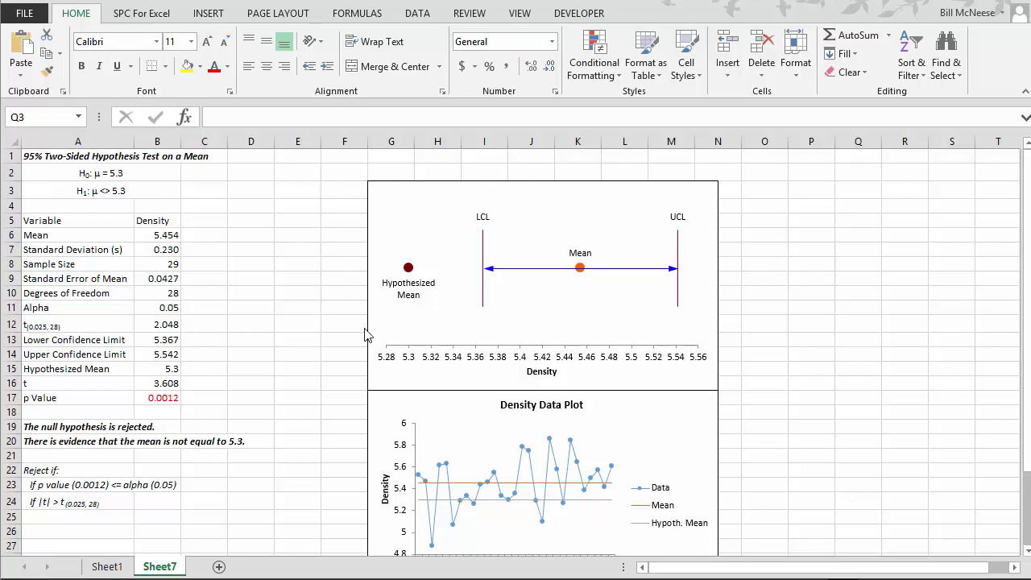
Scroll through Sheet7's t-test statistics, confidence-interval chart and Density Data Plot
mouse_move(583, 268)
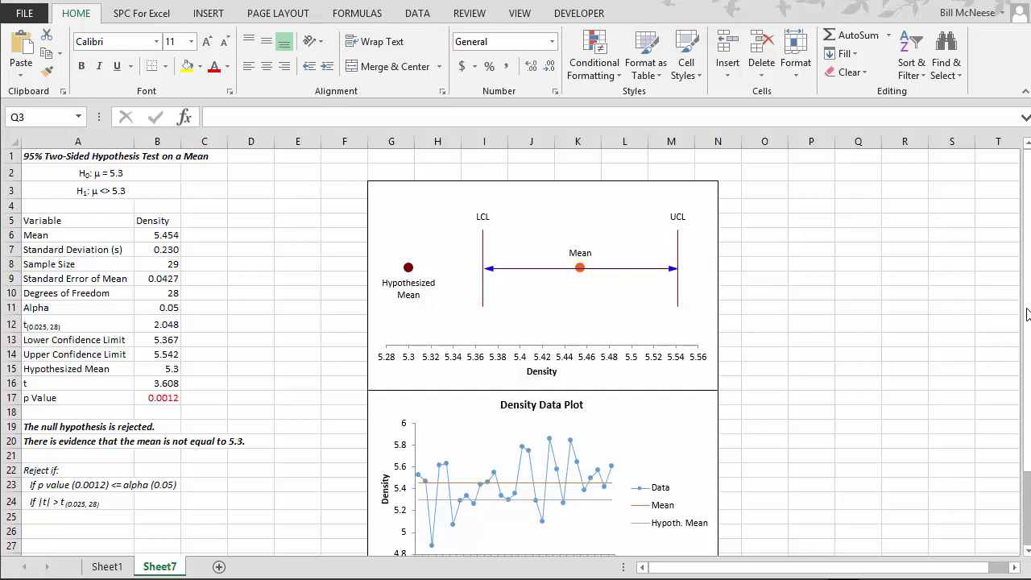
drag(1028, 304, 1028, 372)
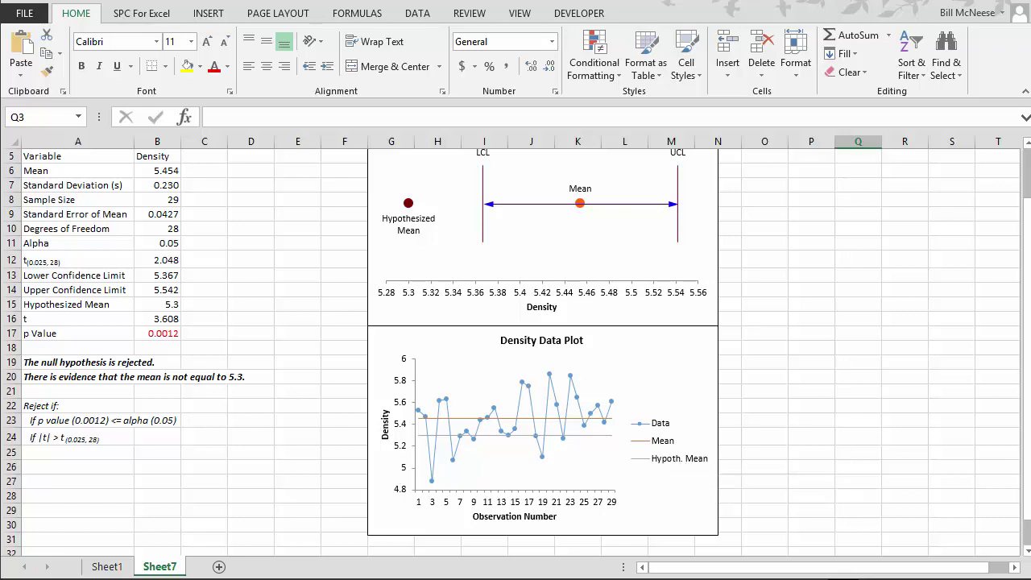
Review the results title, hypotheses, and the Mean, Standard Deviation, Sample Size, Standard Error and Degrees of Freedom rows
drag(1027, 322, 1027, 233)
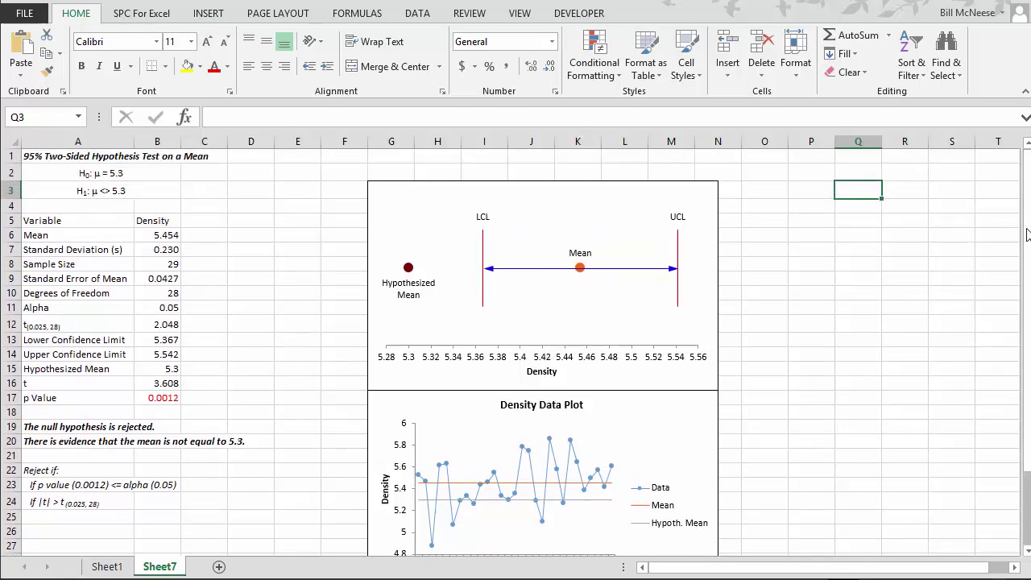
click(56, 155)
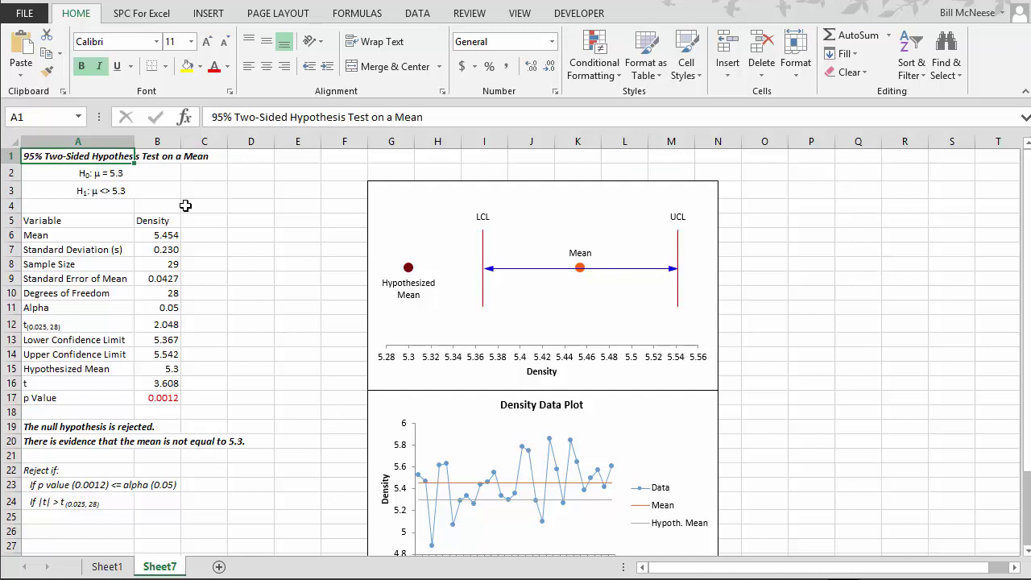
click(56, 175)
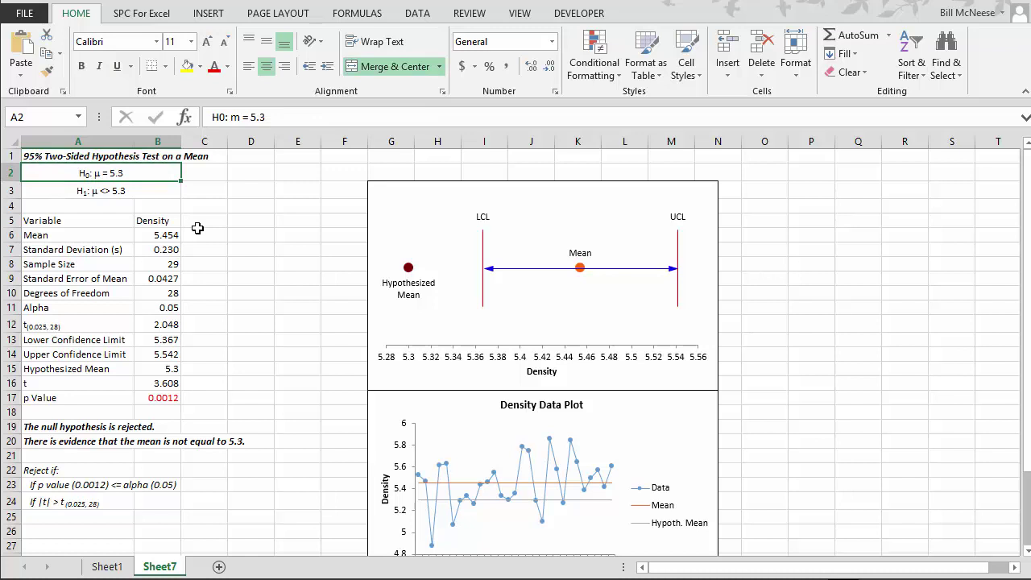
click(45, 191)
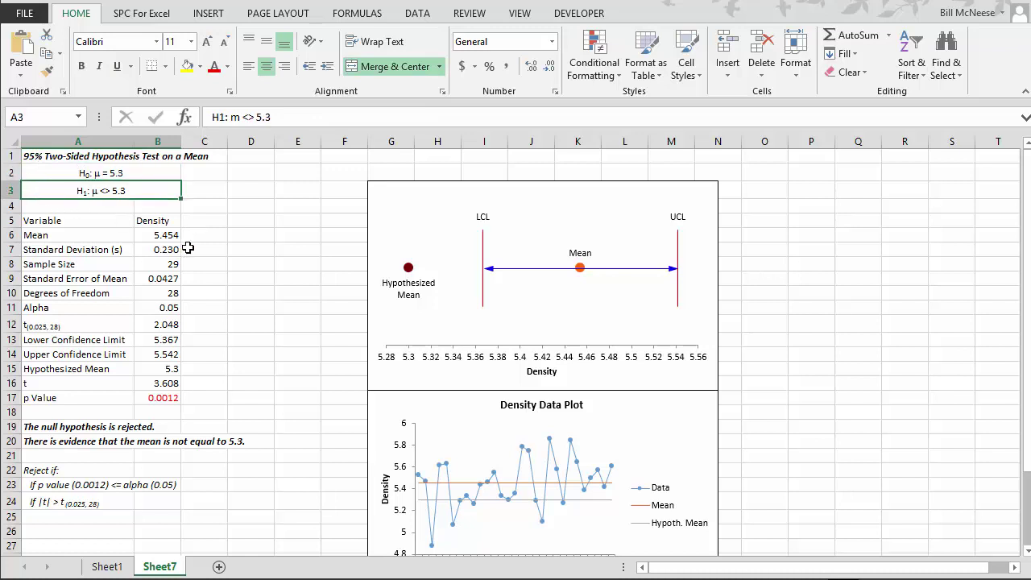
click(40, 238)
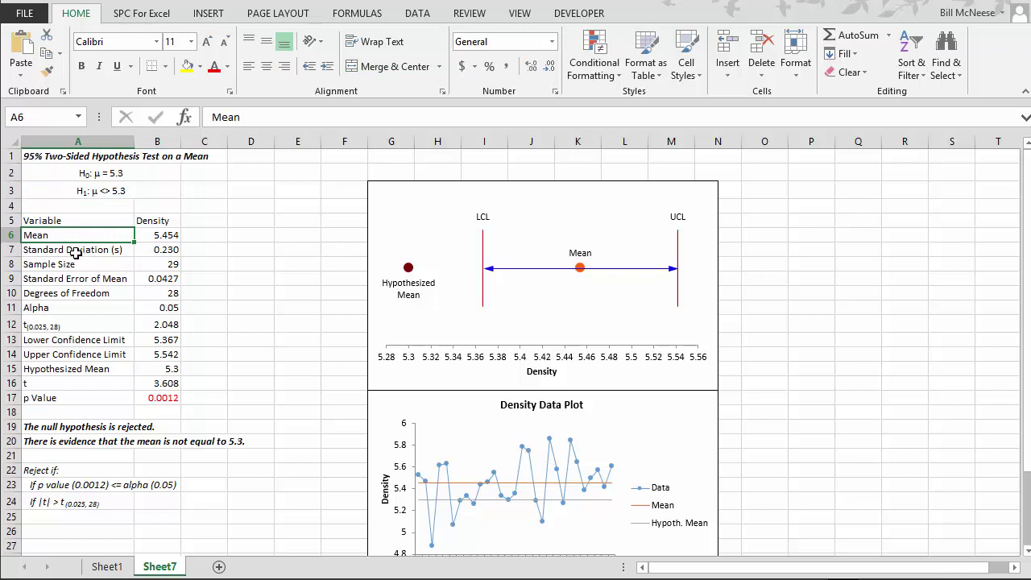
click(75, 252)
click(62, 266)
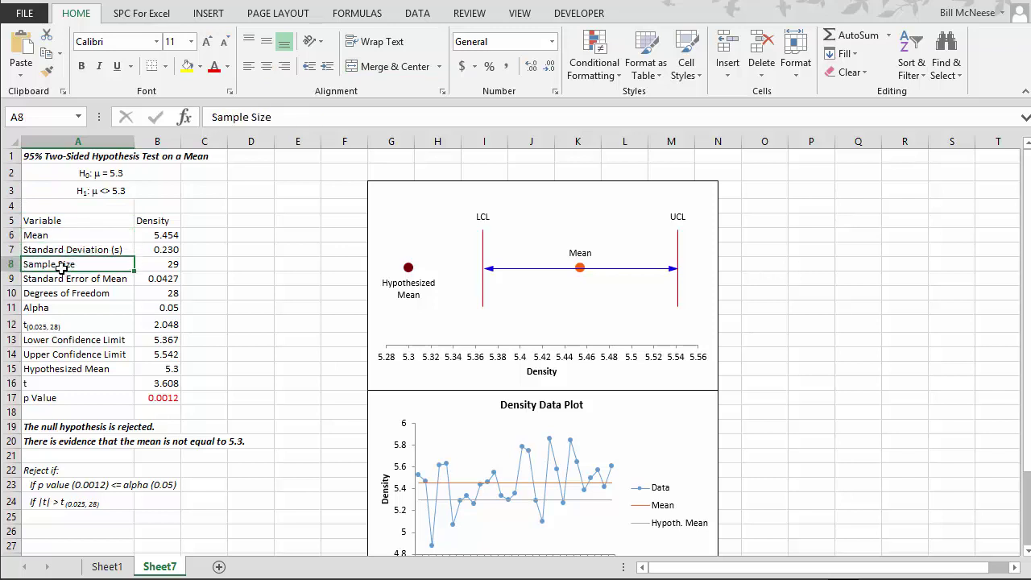
click(103, 281)
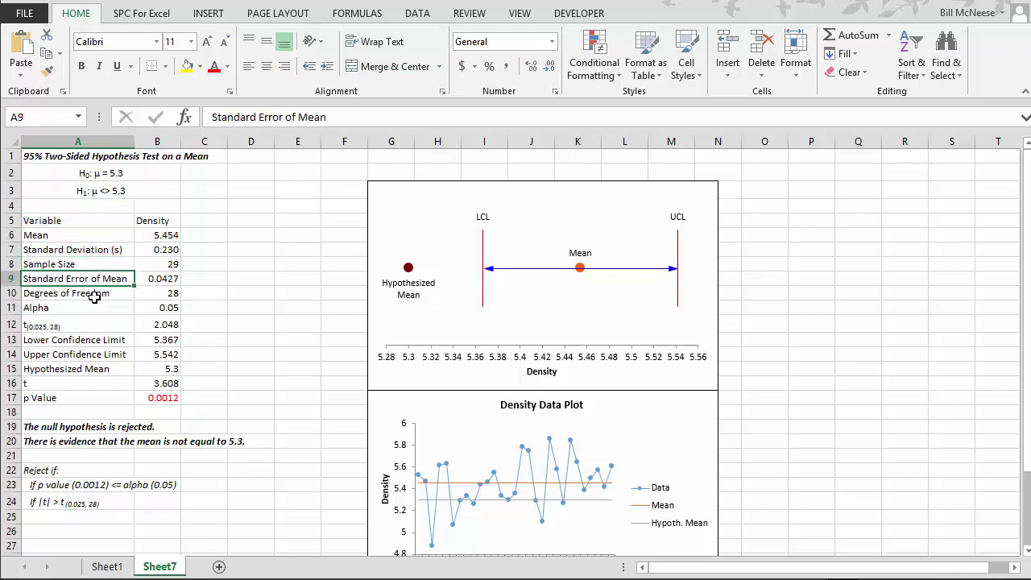
click(99, 295)
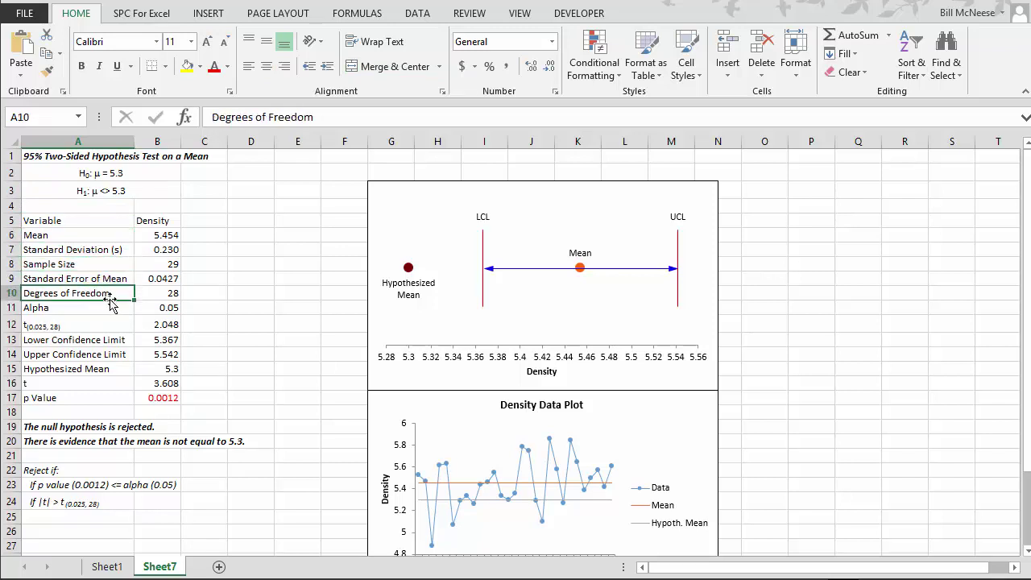
Check the lower and upper confidence limits, the p value and the null-hypothesis conclusion
click(163, 341)
click(162, 355)
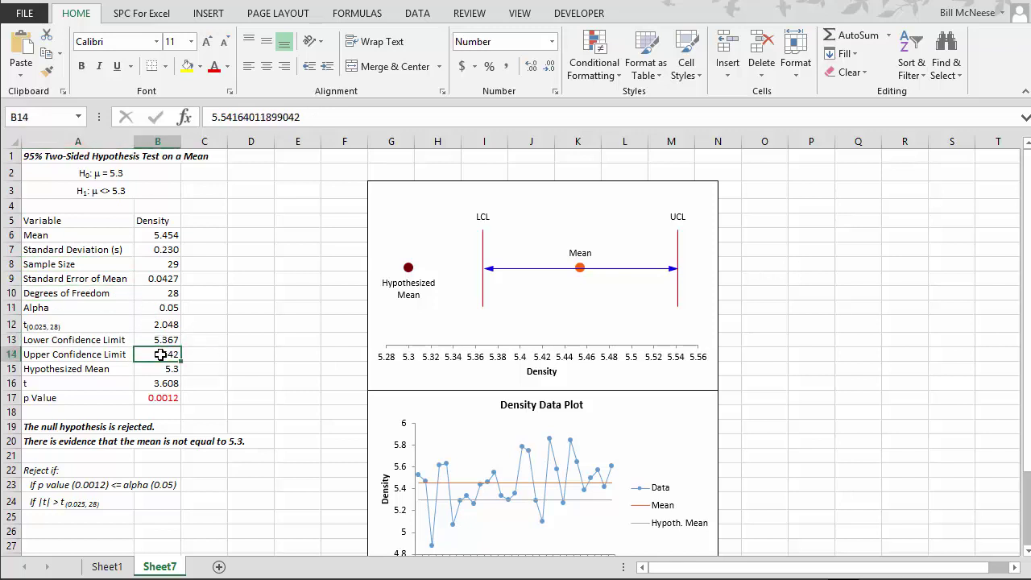
click(145, 399)
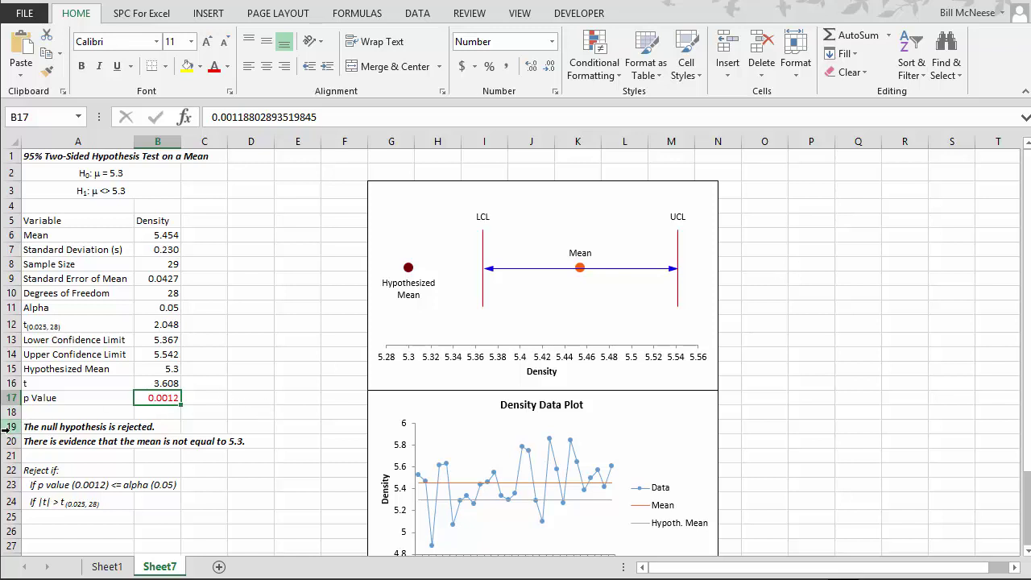
click(51, 427)
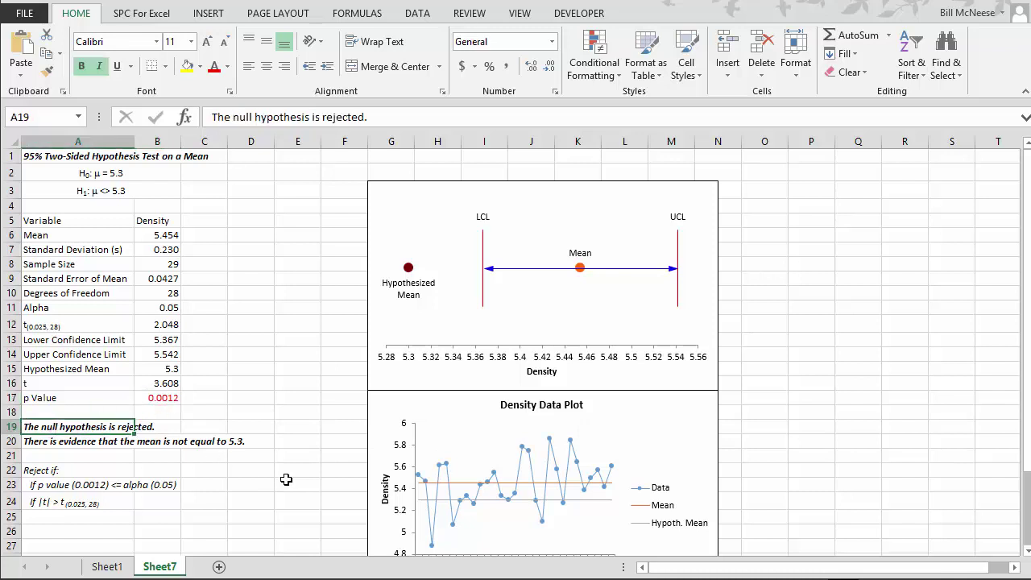
click(59, 439)
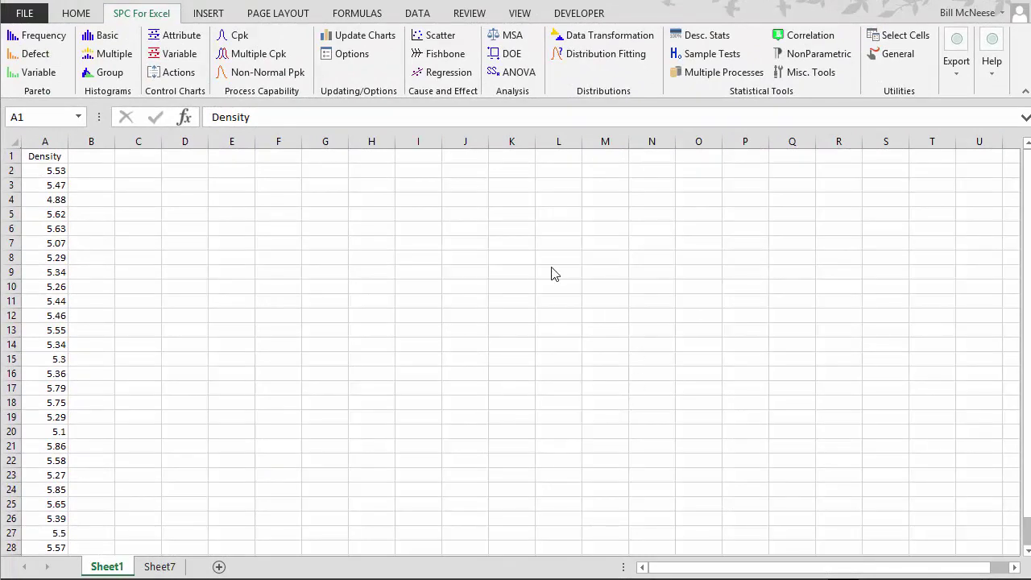
Change the Density value 5.07 in A7 to 4.4
key(F2)
click(38, 246)
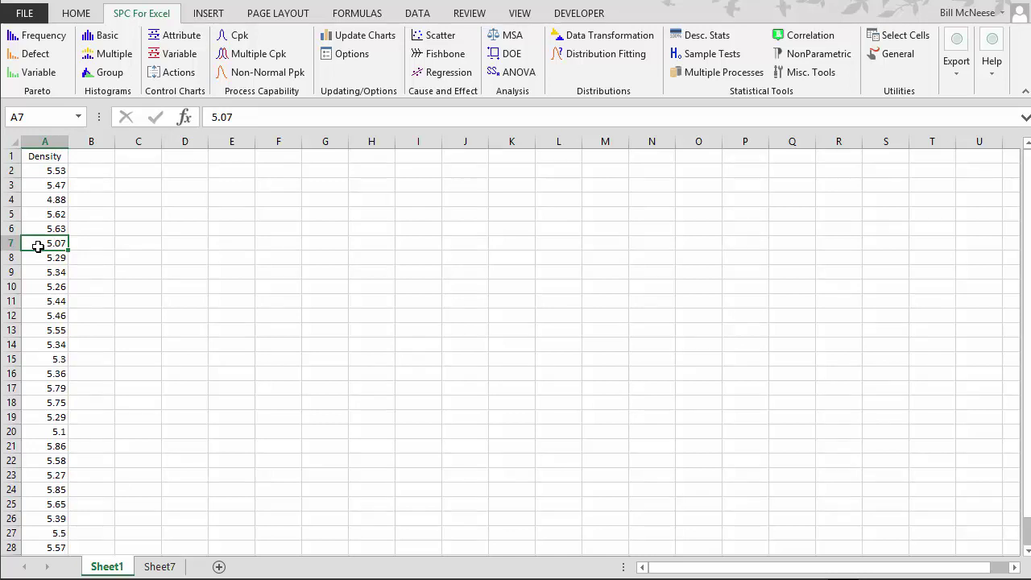
text(4.4)
key(Return)
Rerun the one-sample t test on Density with hypothesized mean 5.3 into a new results sheet
click(47, 155)
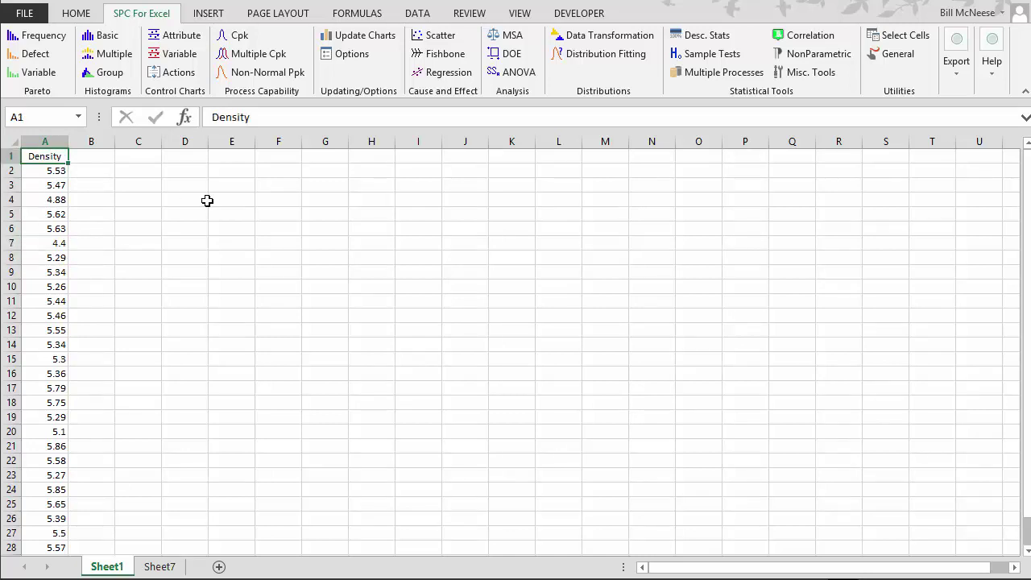
click(697, 57)
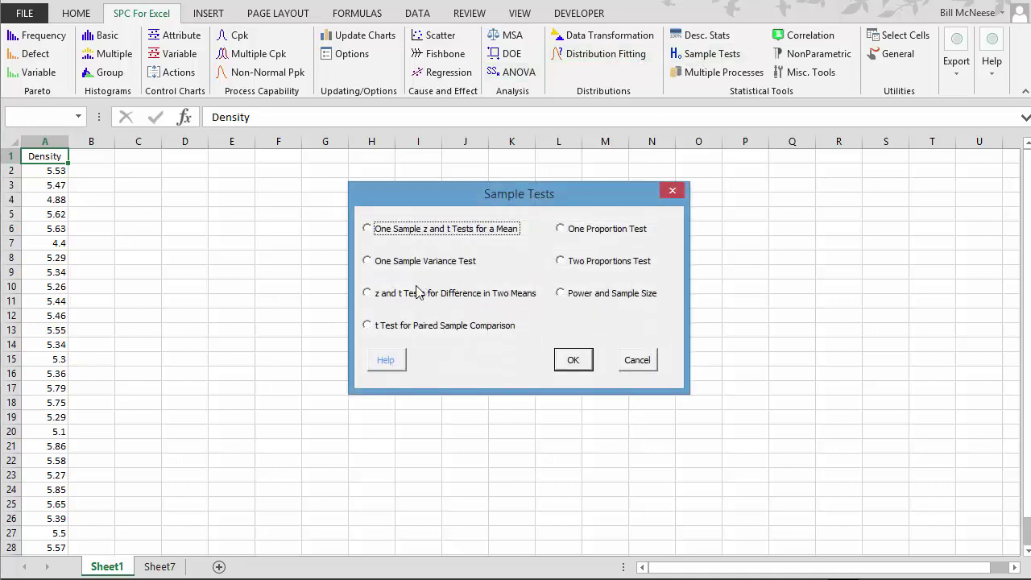
click(400, 230)
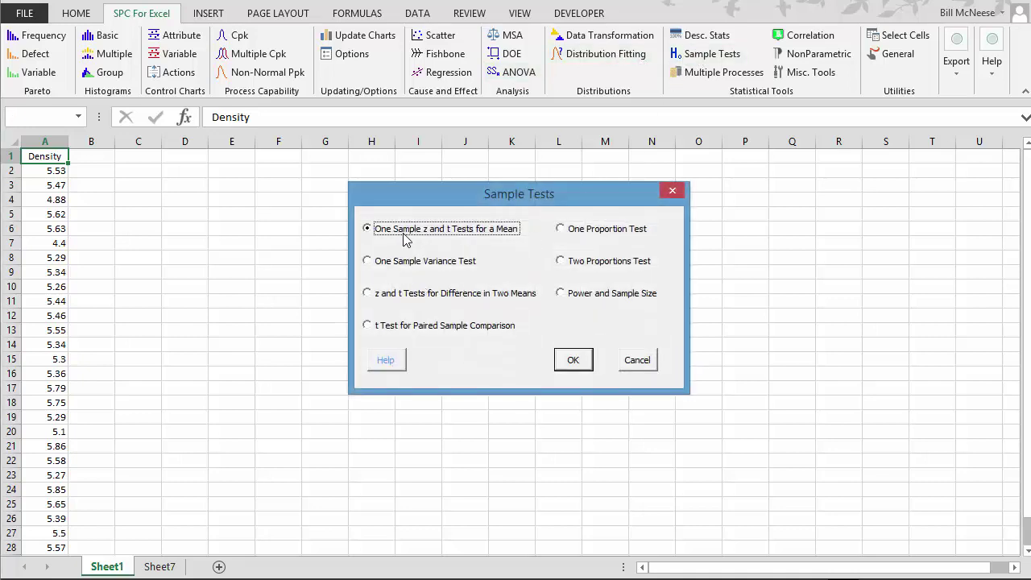
click(572, 360)
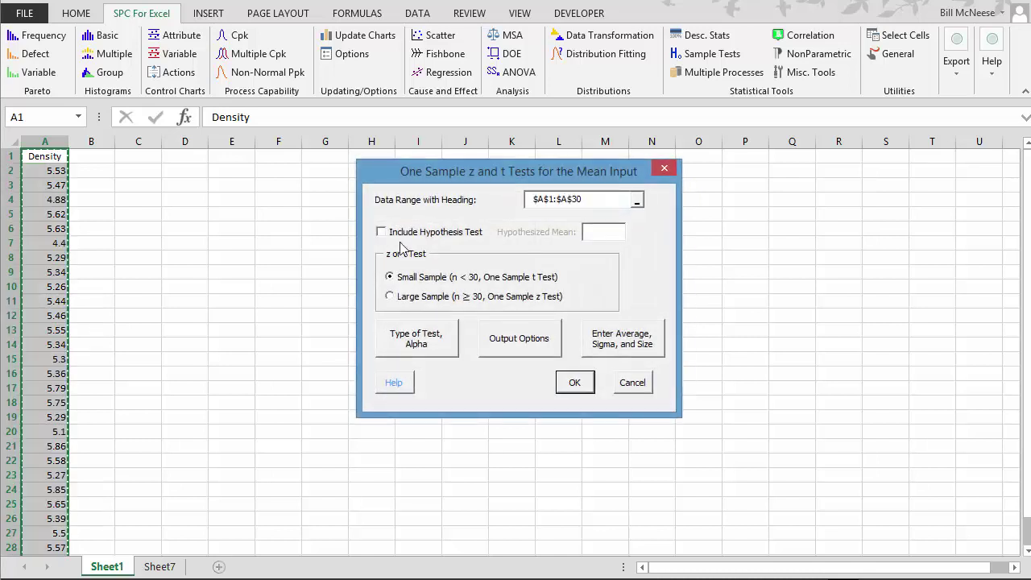
click(398, 232)
click(593, 236)
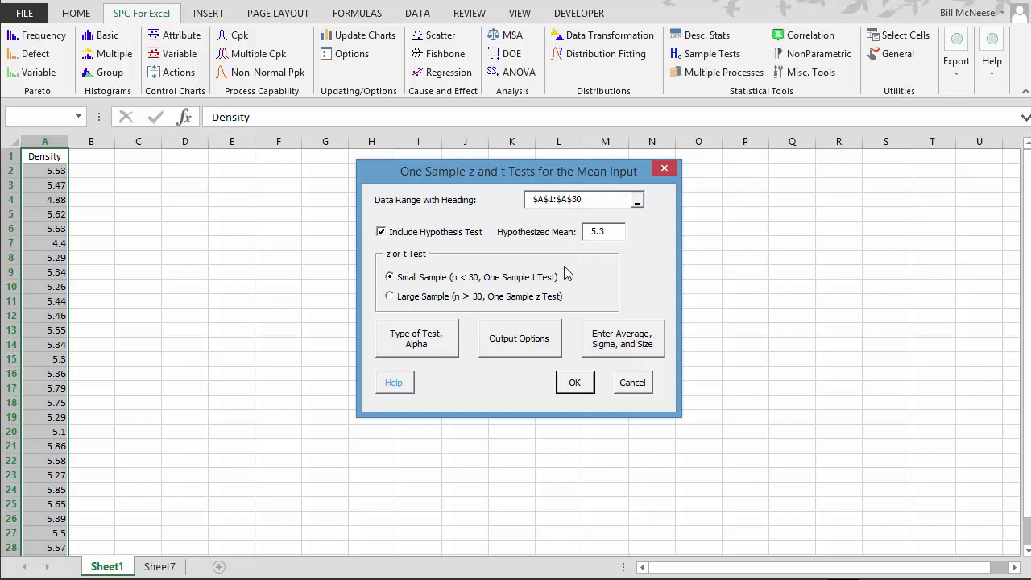
click(585, 384)
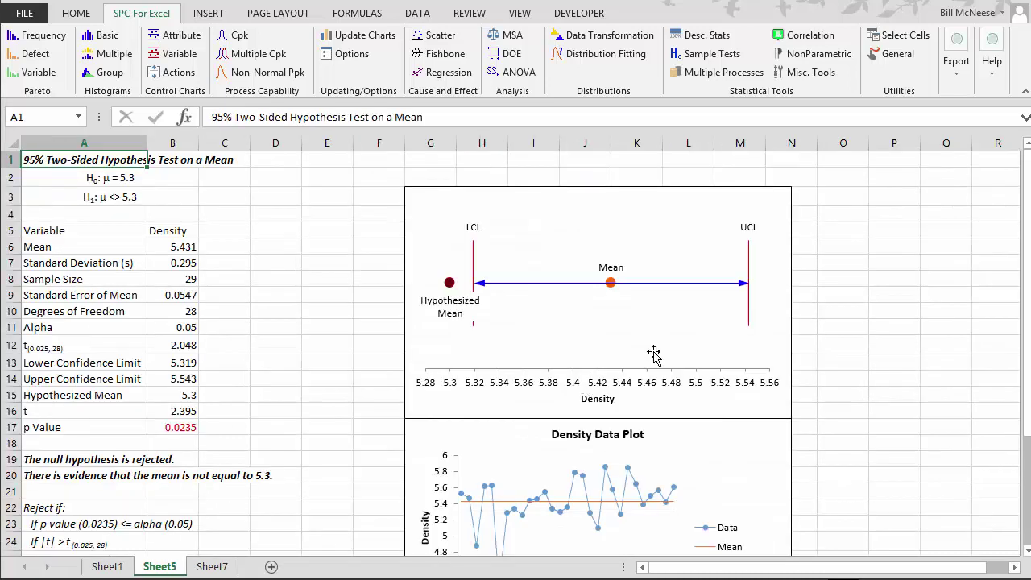
Read the outlier caution in A28 on Sheet5, then reopen the Sample Tests dialog
drag(1027, 256, 1026, 332)
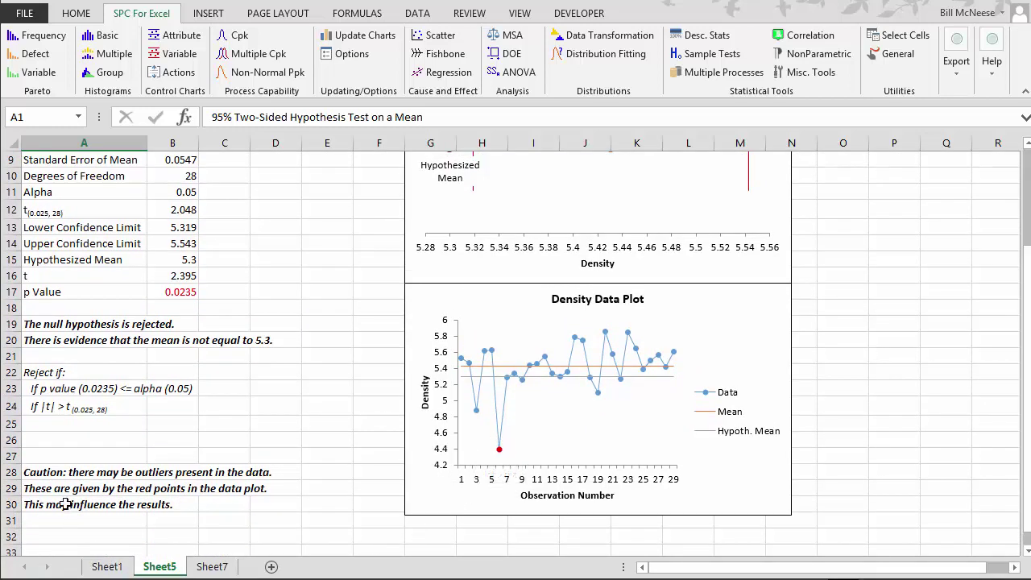
click(44, 474)
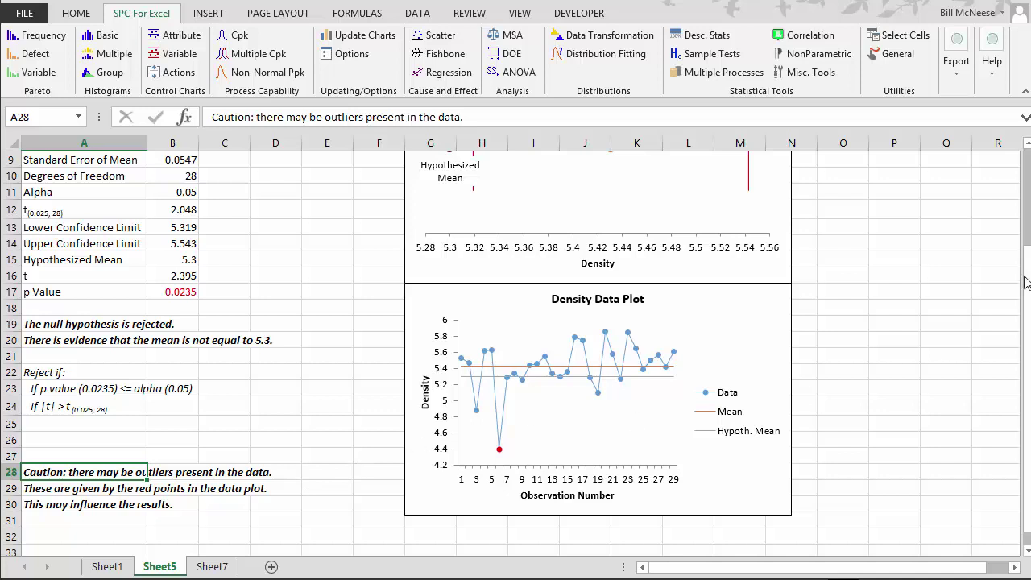
scroll(710, 208, up, 3)
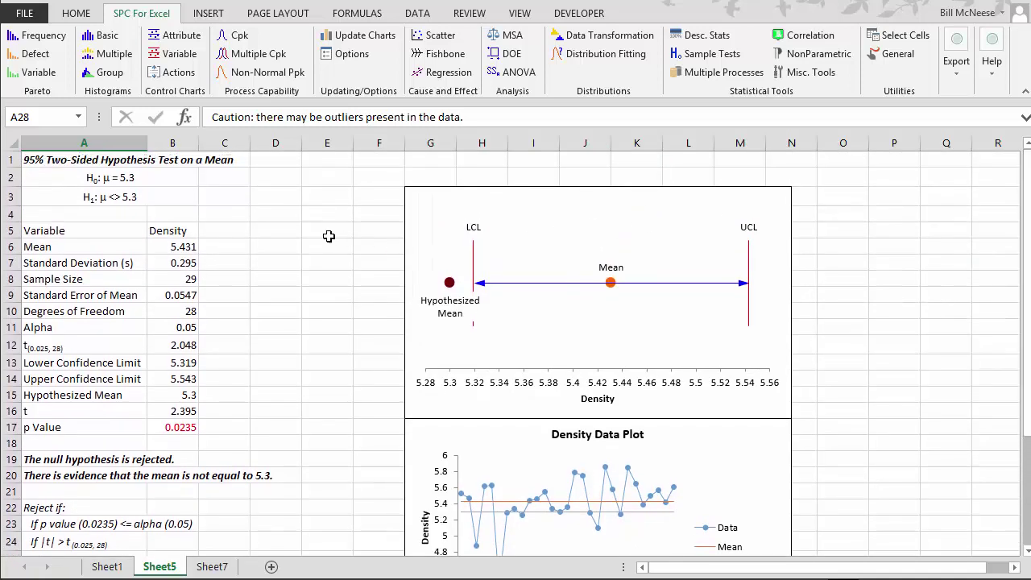
click(325, 233)
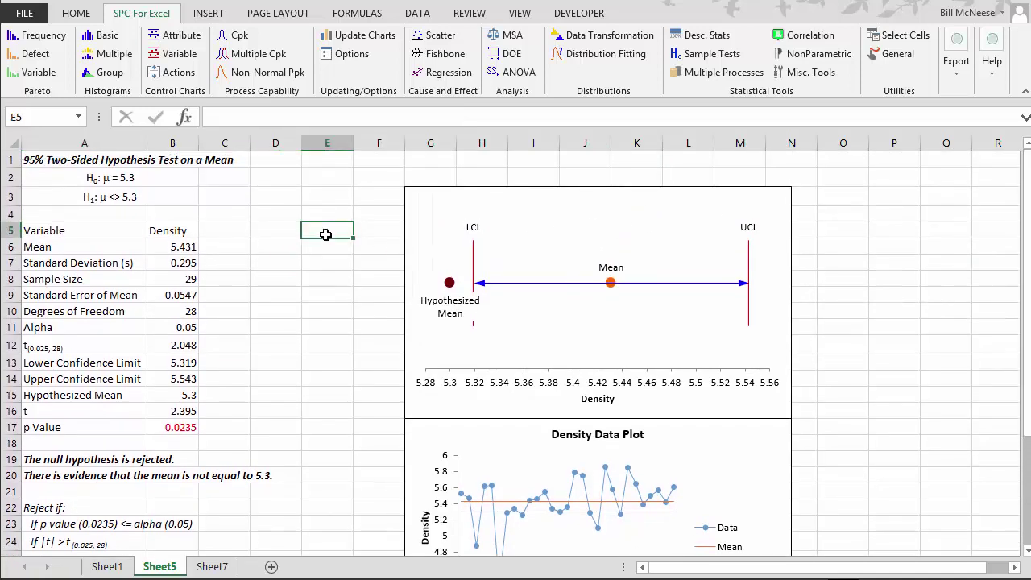
click(694, 54)
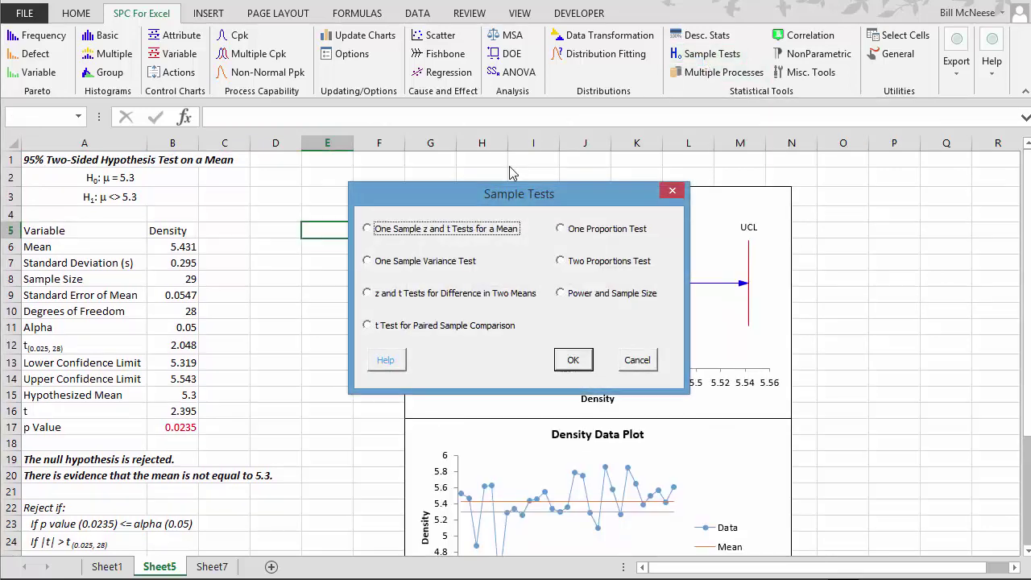